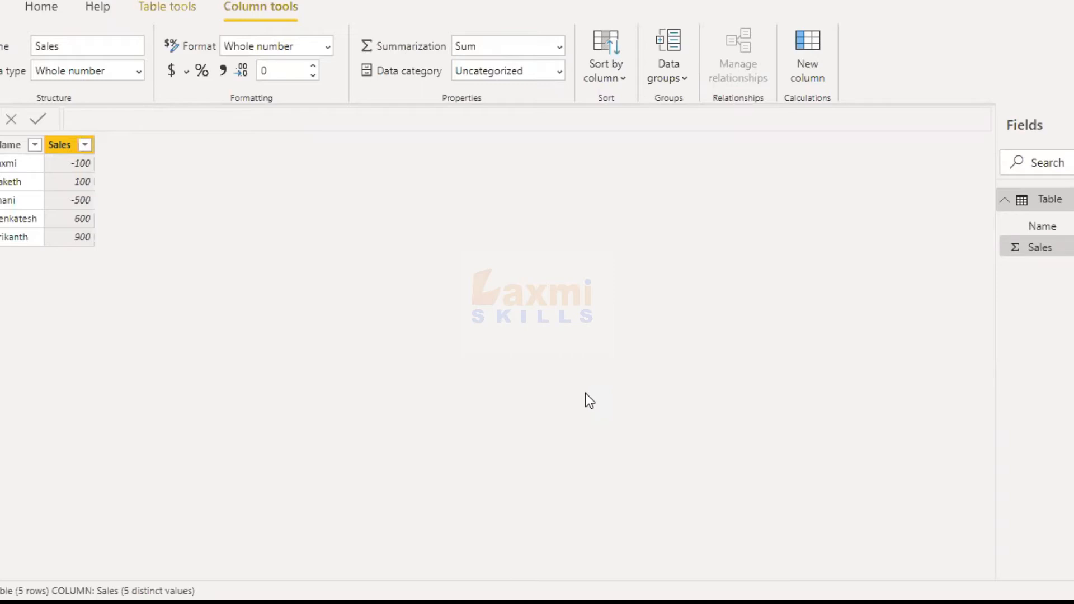
- Add a calculated column that uses IF to return "N" where 'Table'[Sales] is less than 0 and "P" otherwise
click(796, 56)
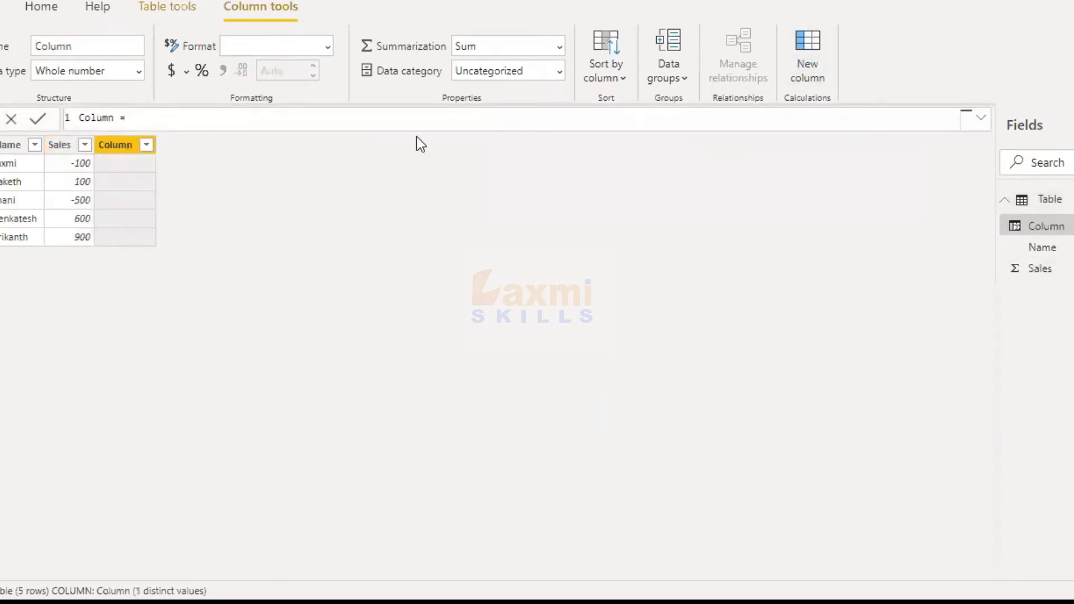
text(IF()
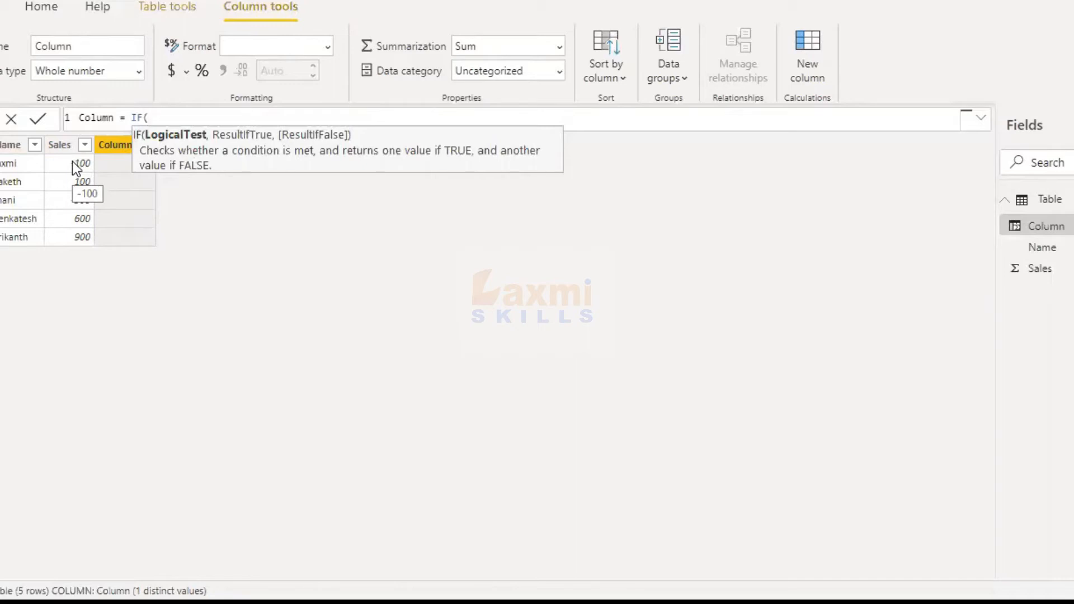
text(tab)
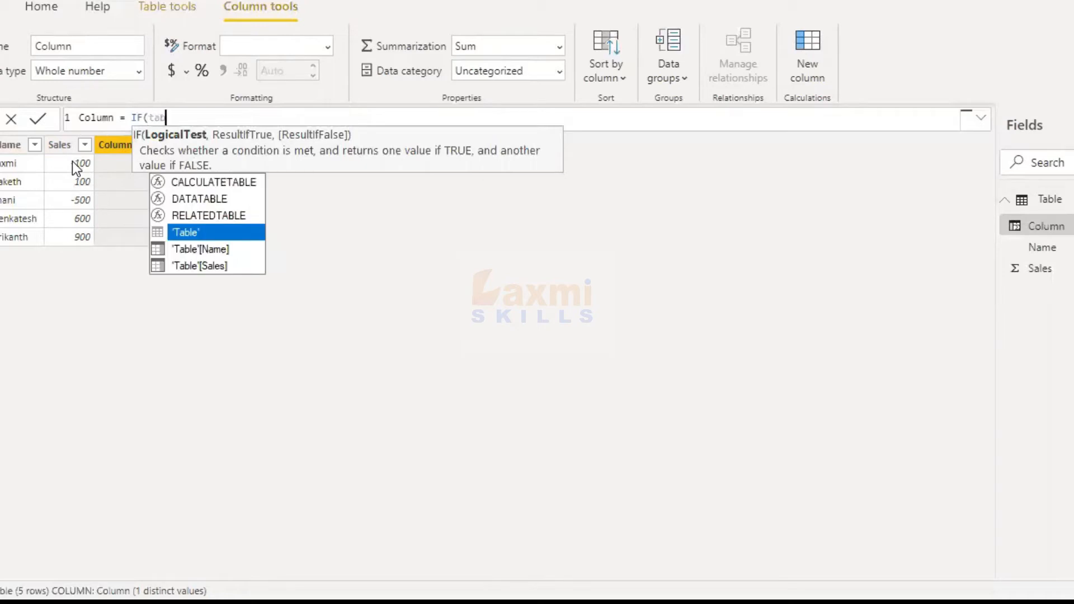
key(Down)
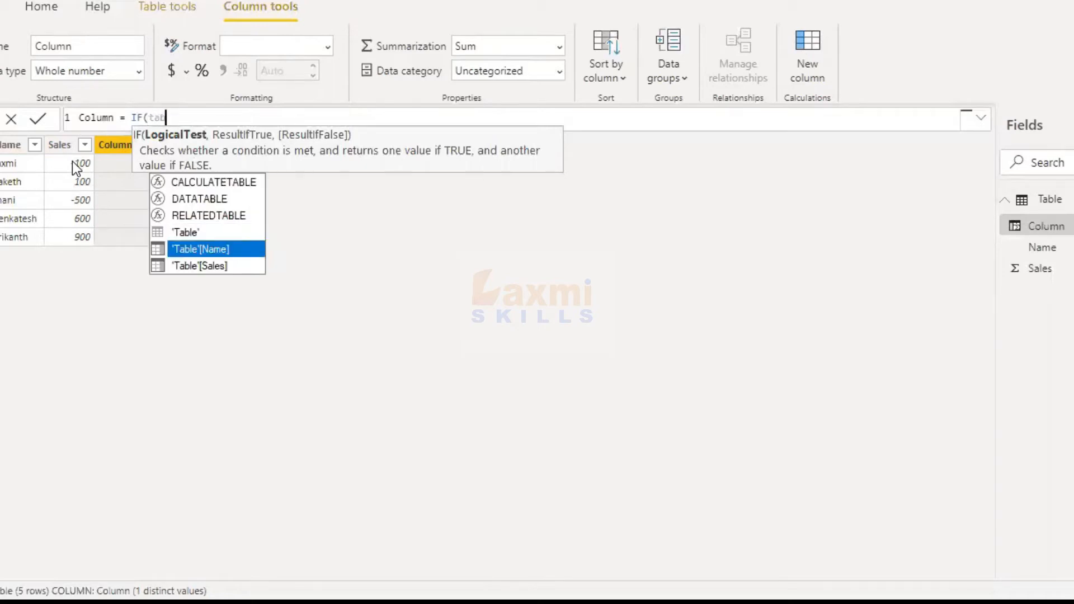
key(Down)
key(Tab)
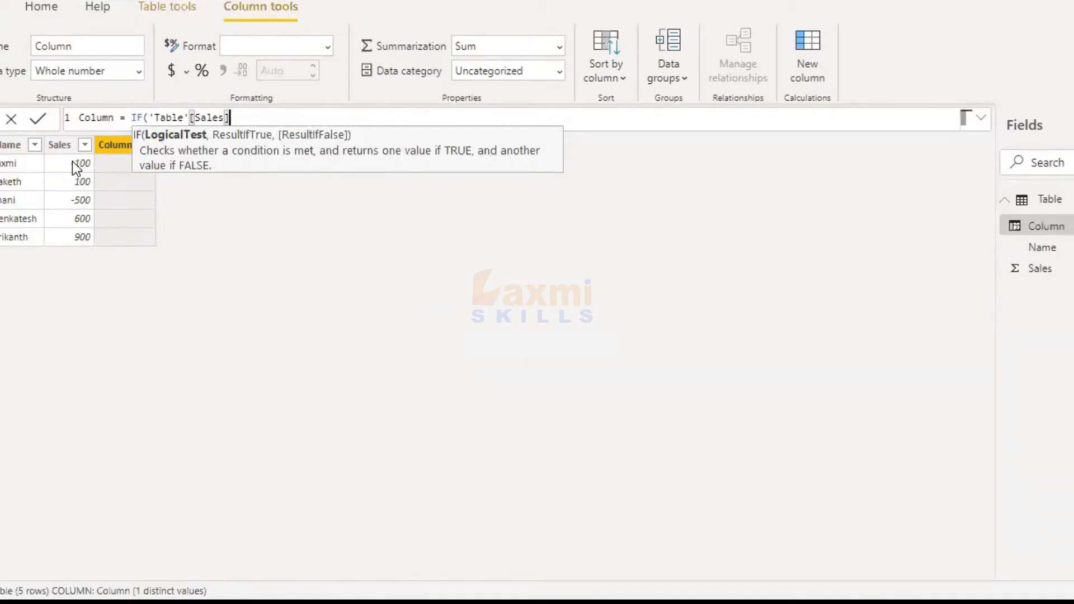
text(<0,)
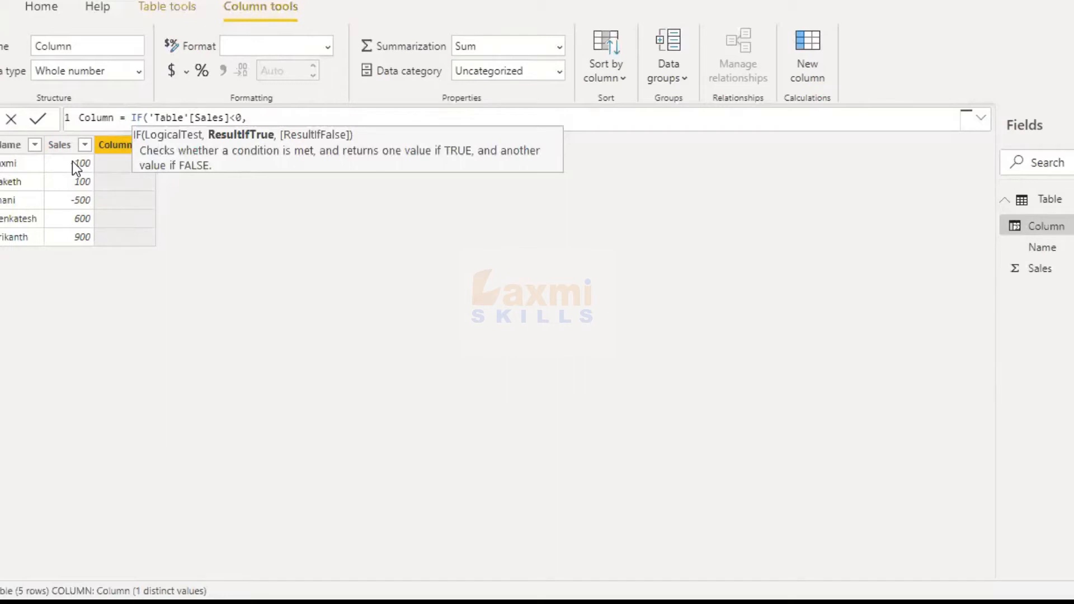
text("N",)
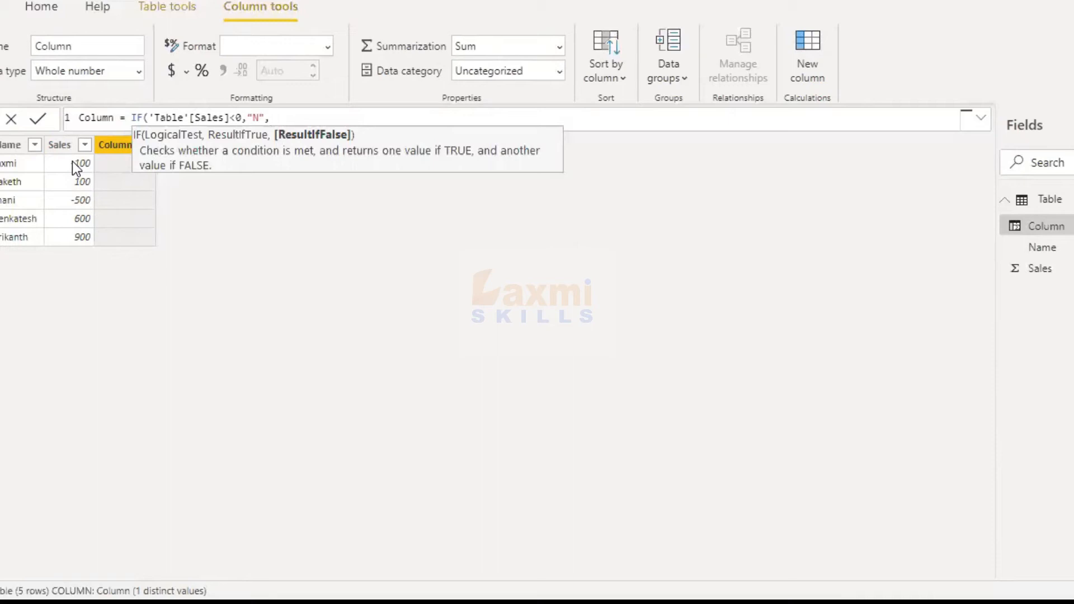
text("P"))
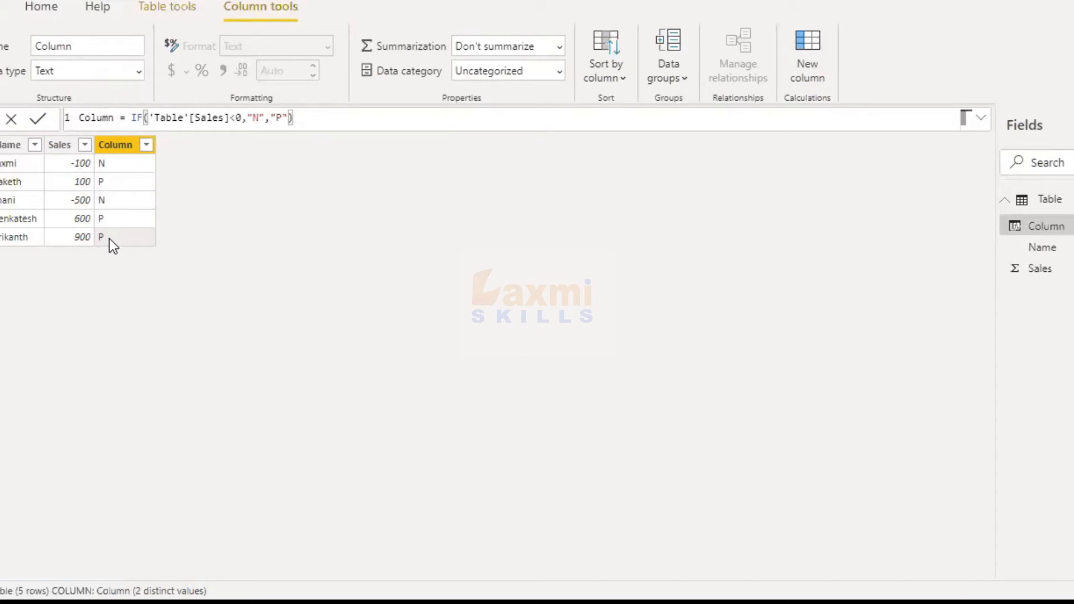
- Add a second calculated column and enter an IF condition testing whether 'Table'[Name] equals the name in the last row
click(10, 147)
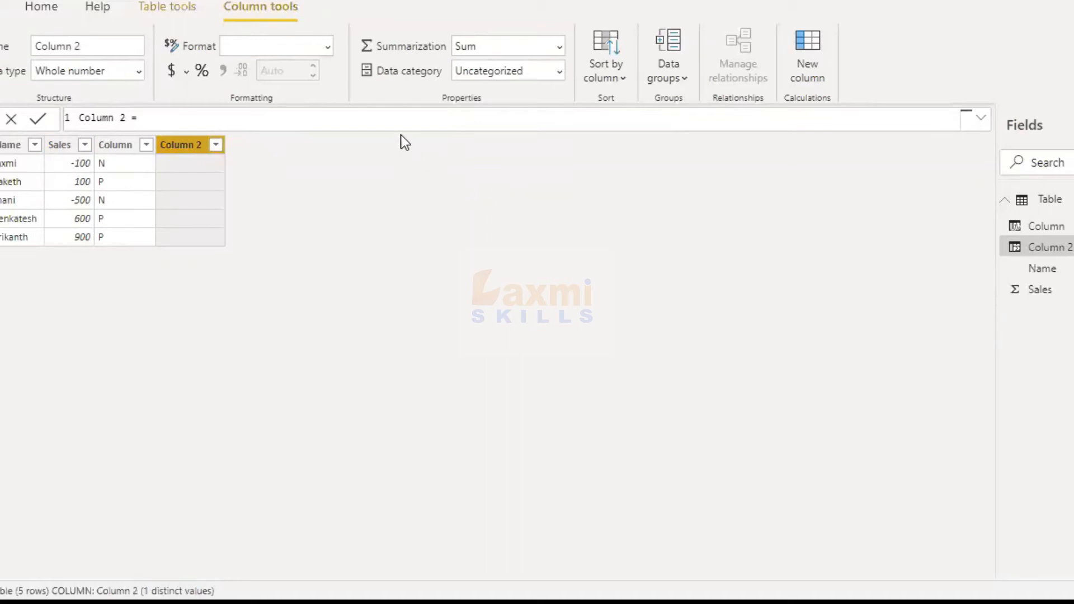
click(392, 123)
text(IF()
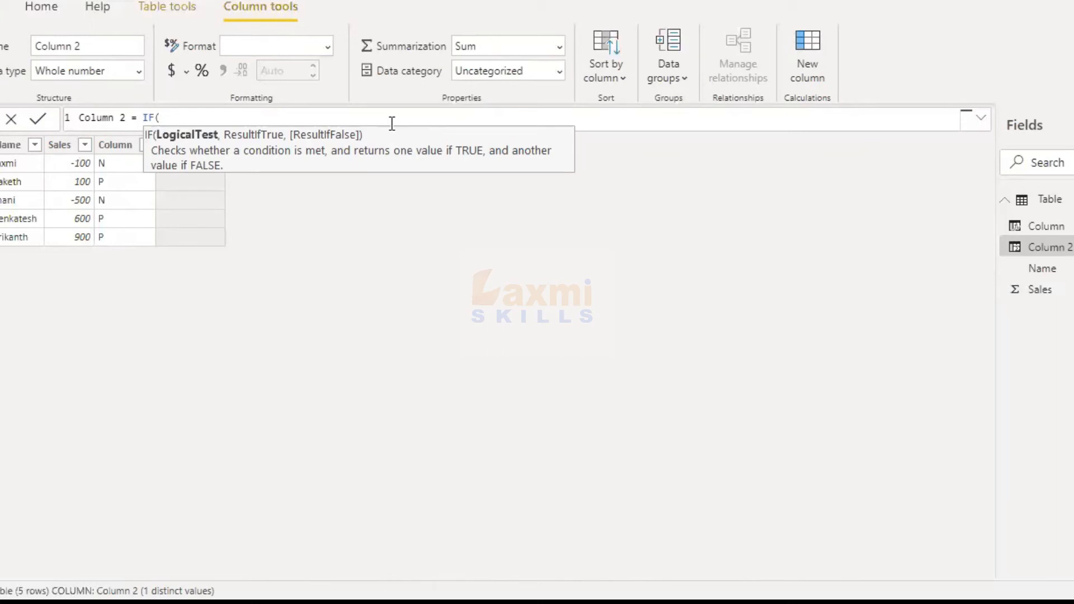
text(tabl)
key(Down)
key(Down)
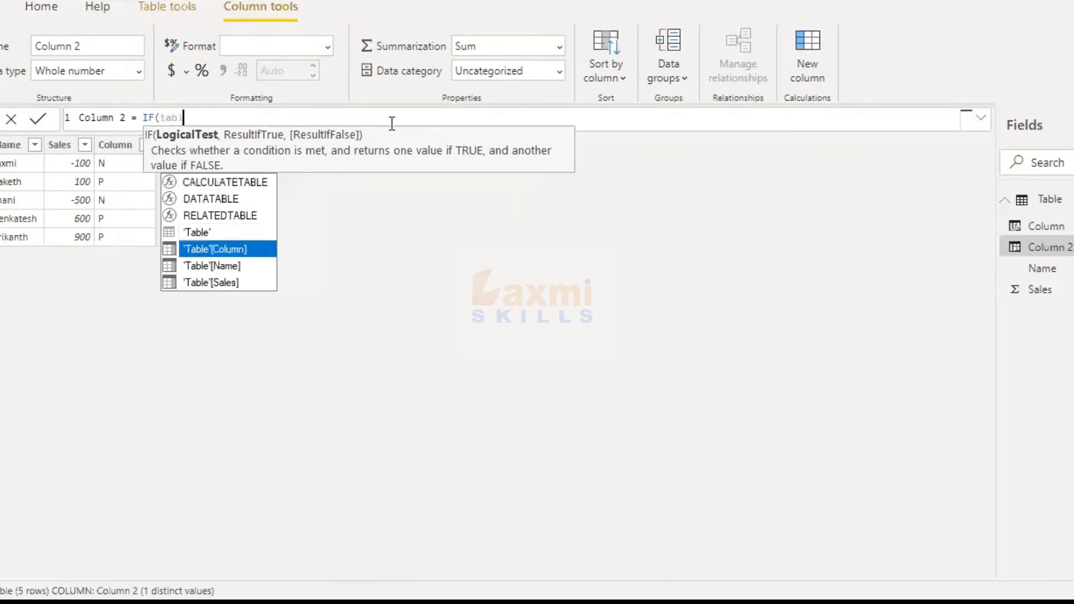
key(Tab)
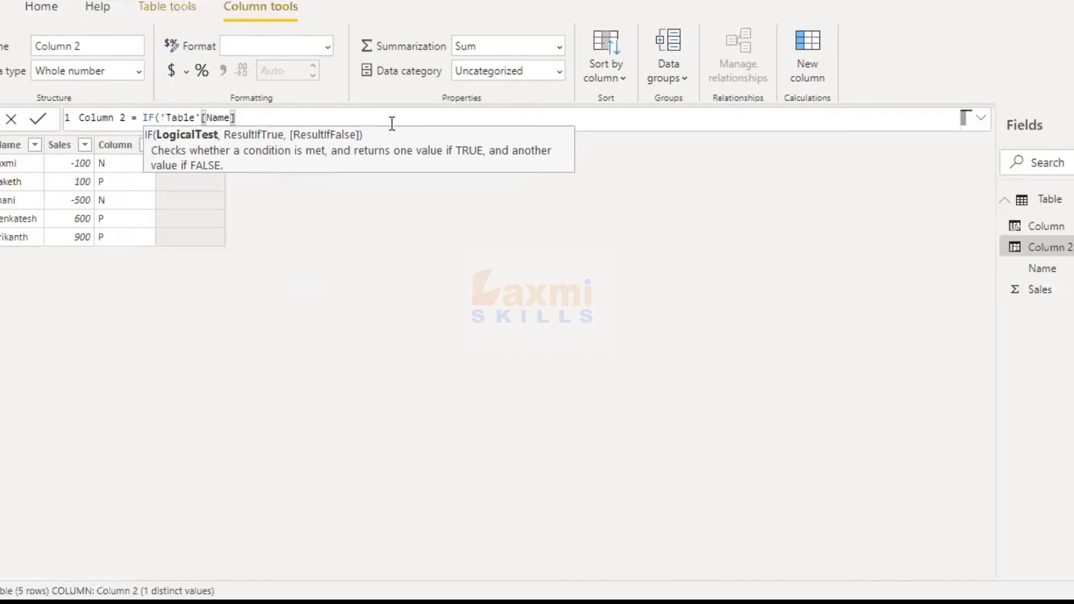
text(="srikanth)
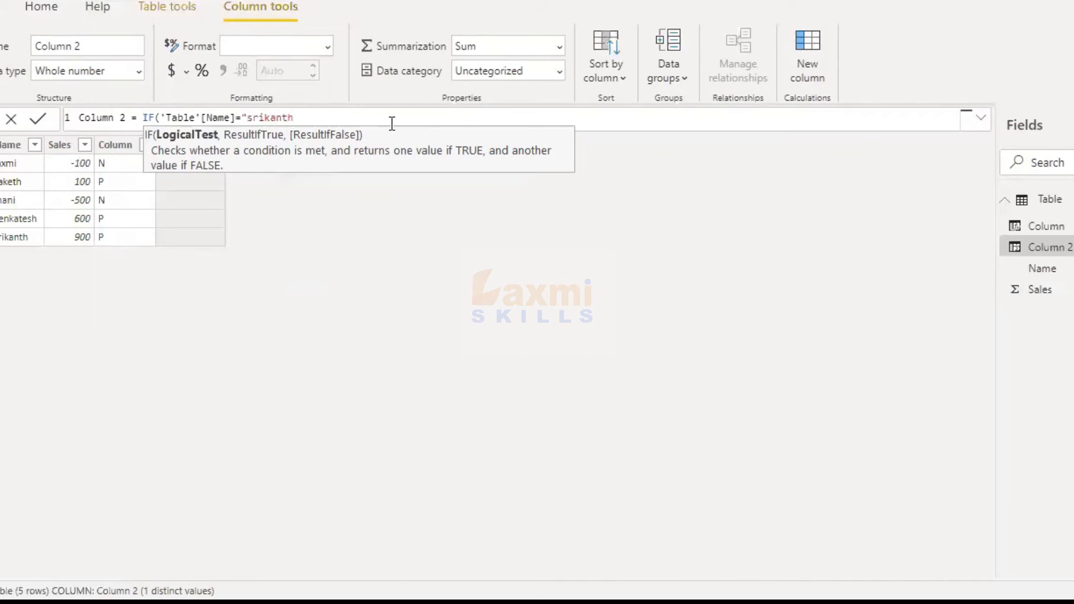
text(",)
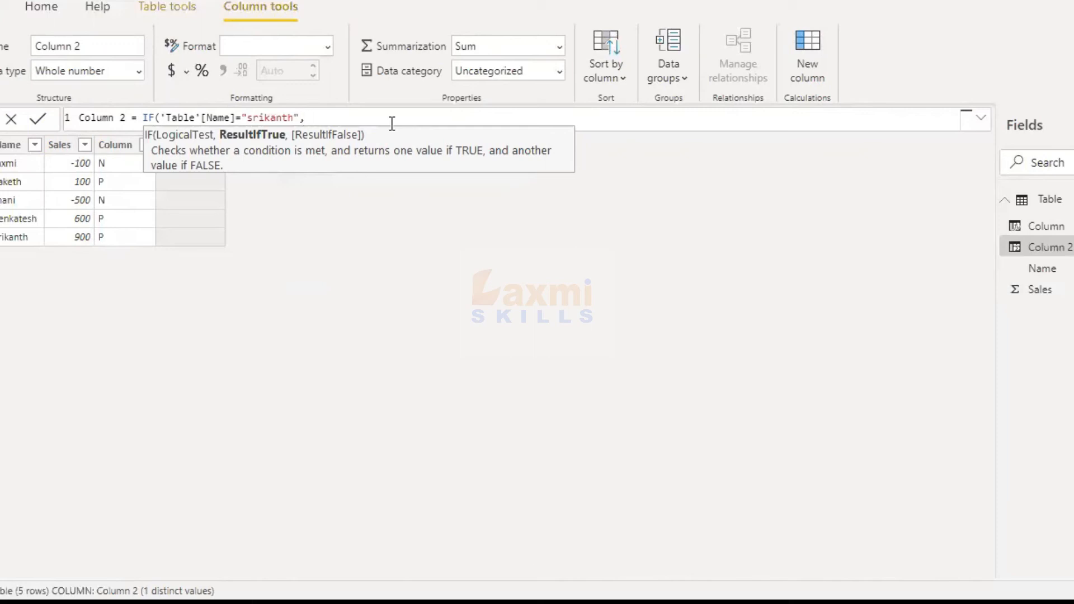
- Complete the IF formula to return an alternative spelling of that name when matched and 'Table'[Name] otherwise, and compare the last row's values
text("sreekanth",)
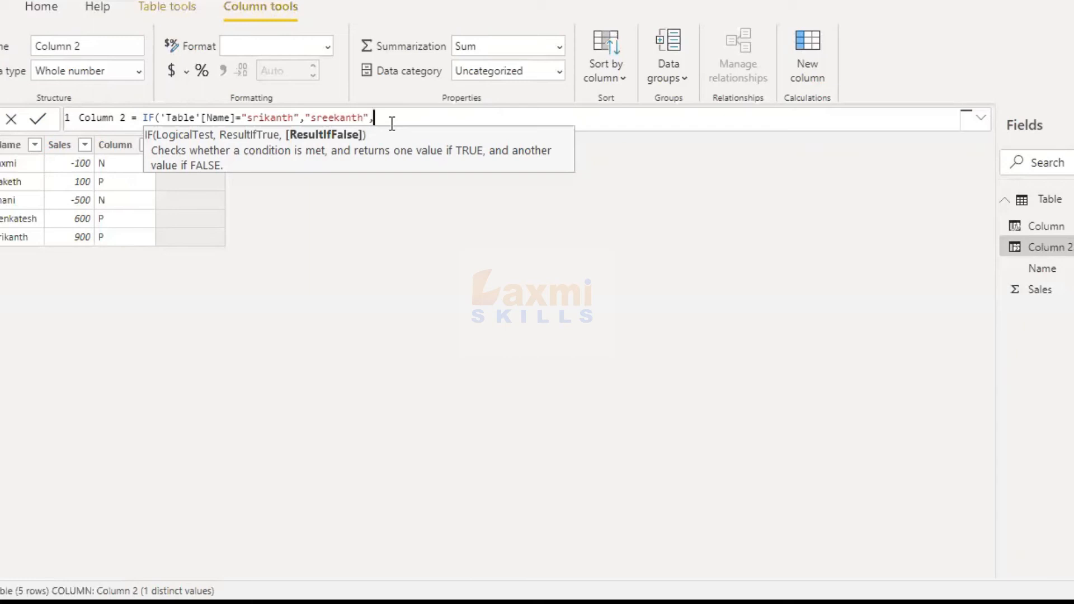
text(table)
key(Down)
key(Down)
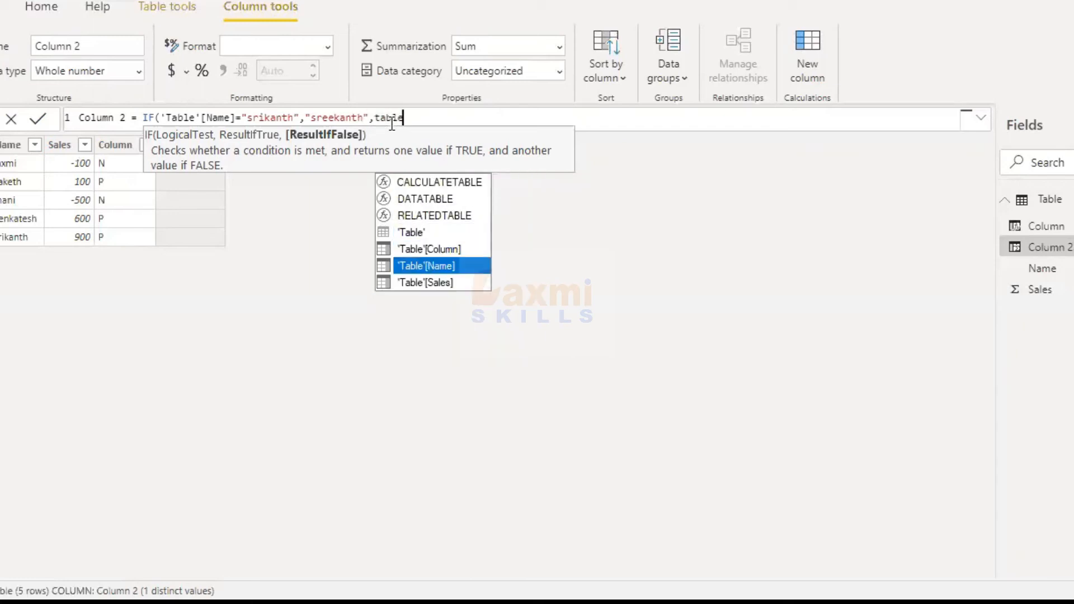
key(Tab)
text())
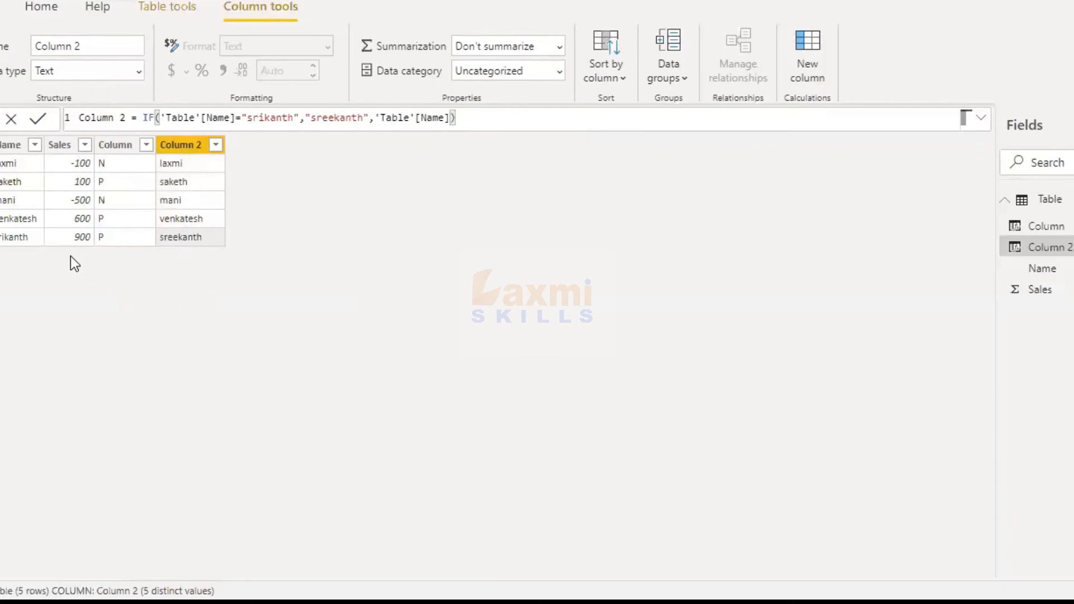
click(16, 241)
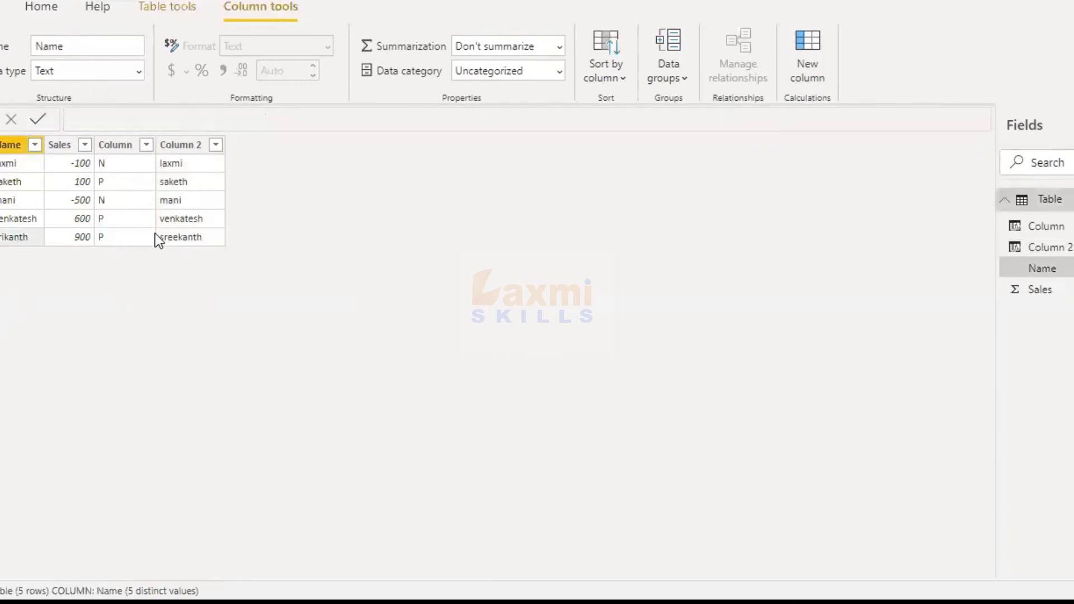
click(176, 240)
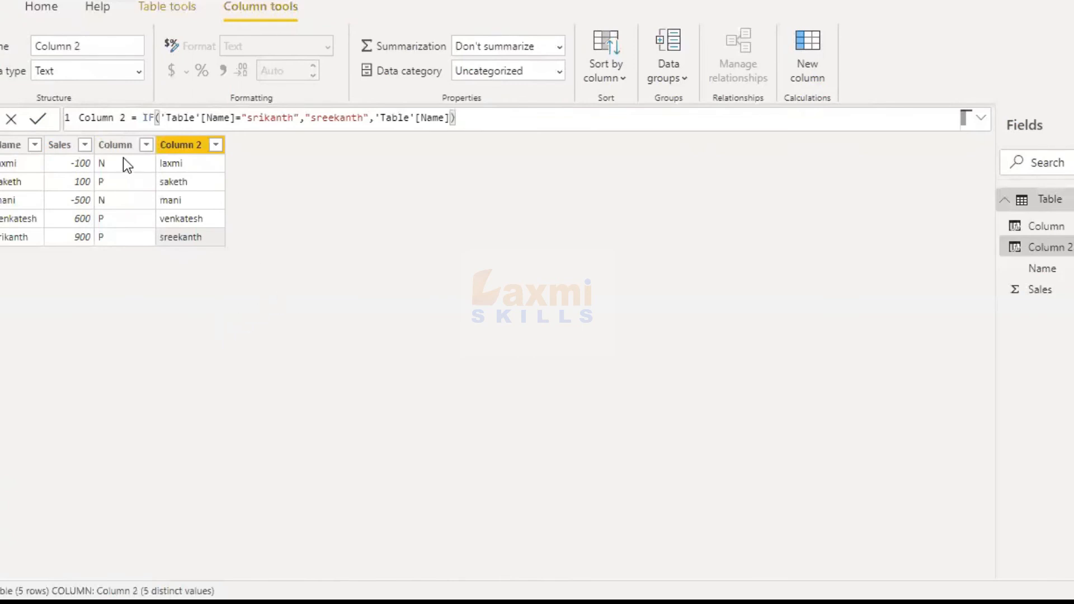
- Add a third calculated column and start an IF formula that references 'Table'[Sales]
click(813, 70)
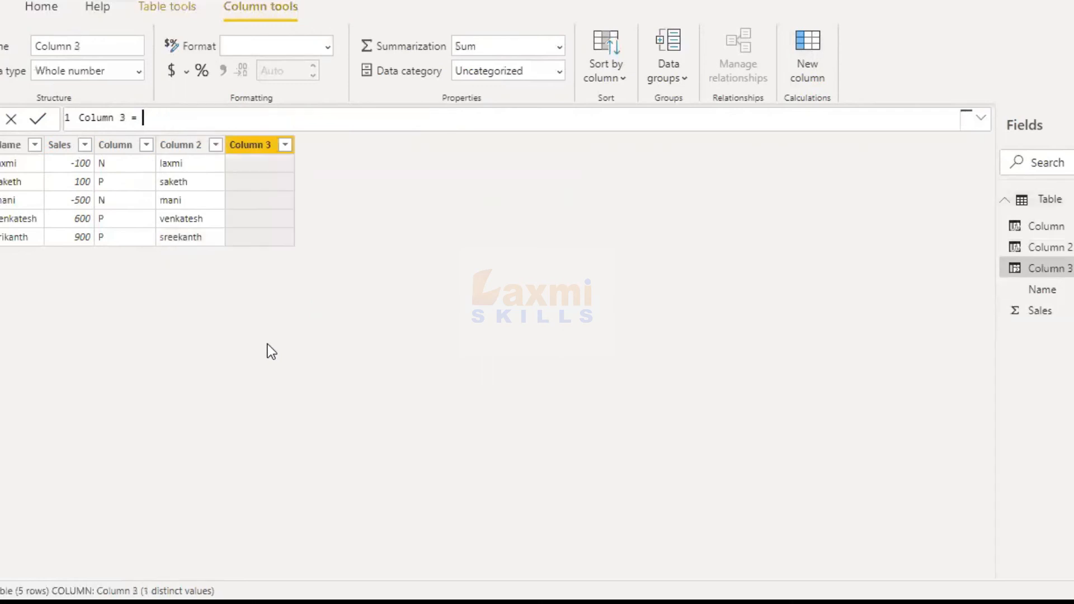
text(ta)
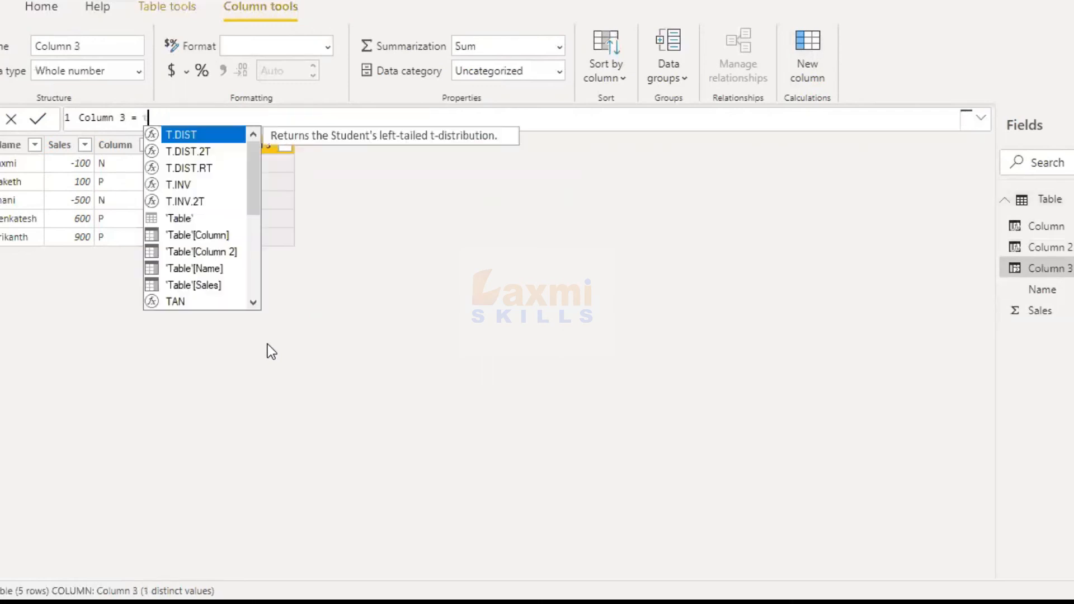
key(BackSpace)
key(BackSpace)
text(IF()
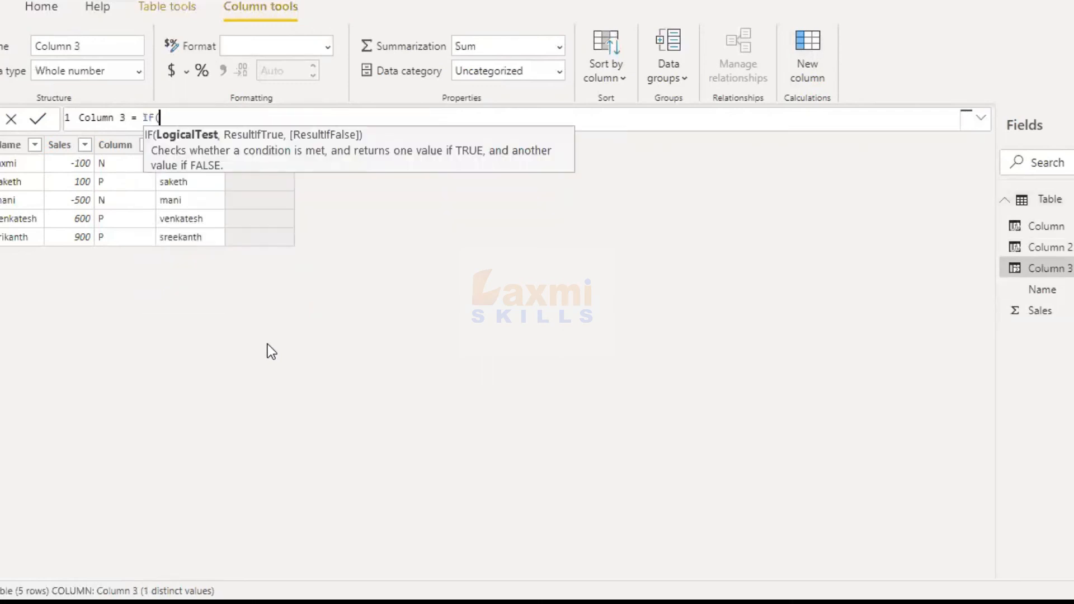
text(tabl)
key(Down)
key(Down)
key(Down)
key(Down)
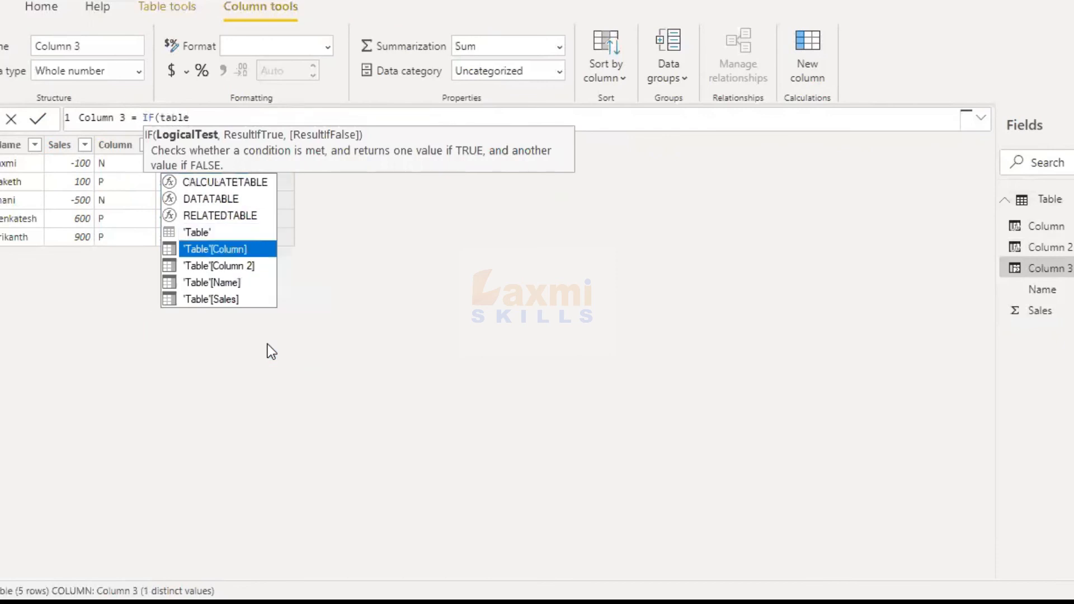
key(Tab)
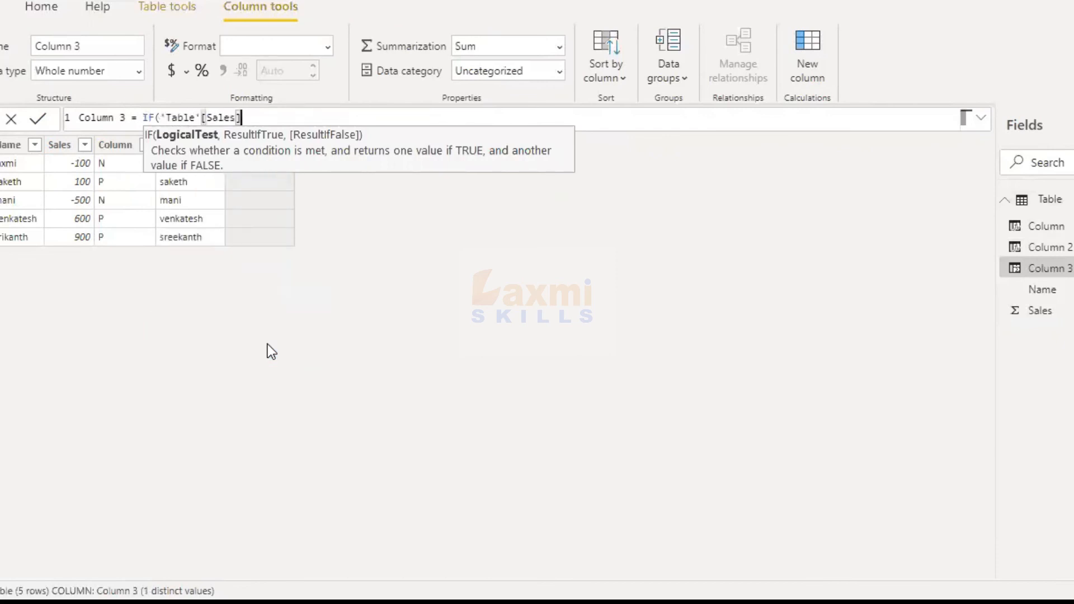
- Complete the IF formula to return 2 when sales are less than 0 and 3 otherwise
text(<0,)
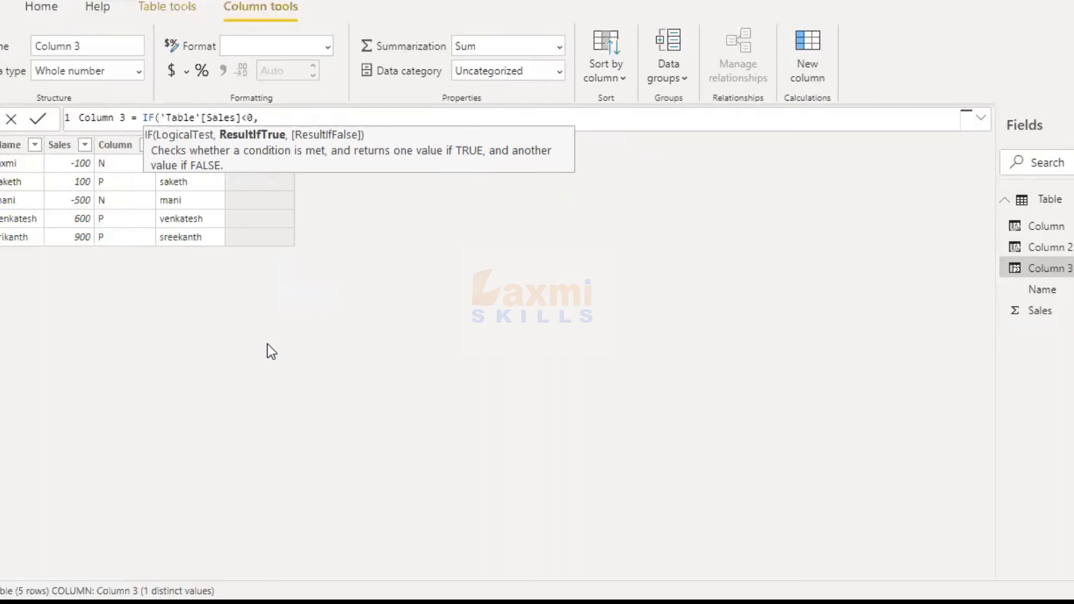
text(2,)
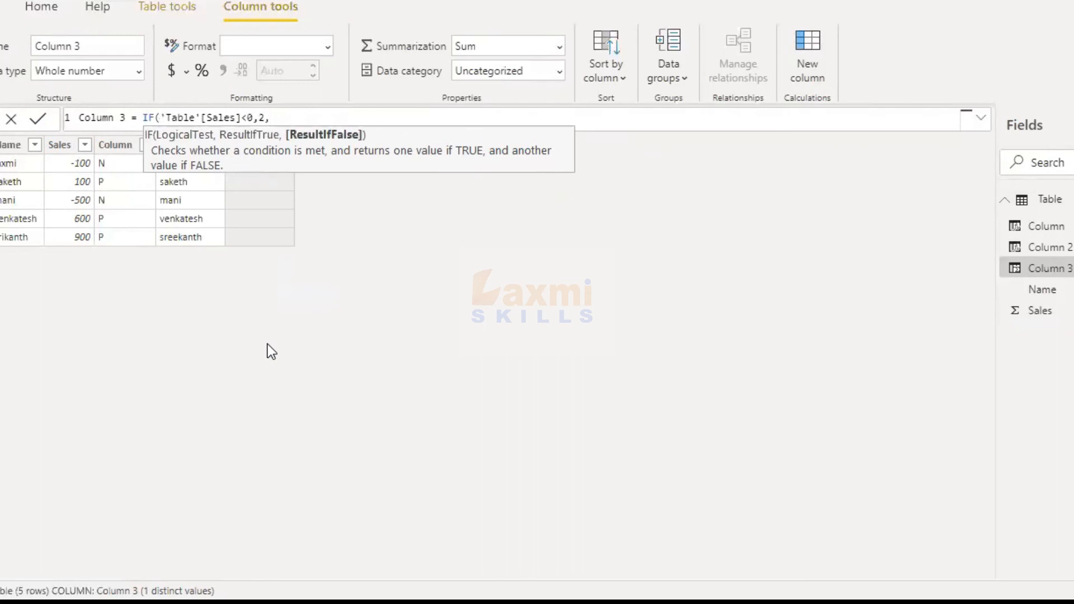
text(3))
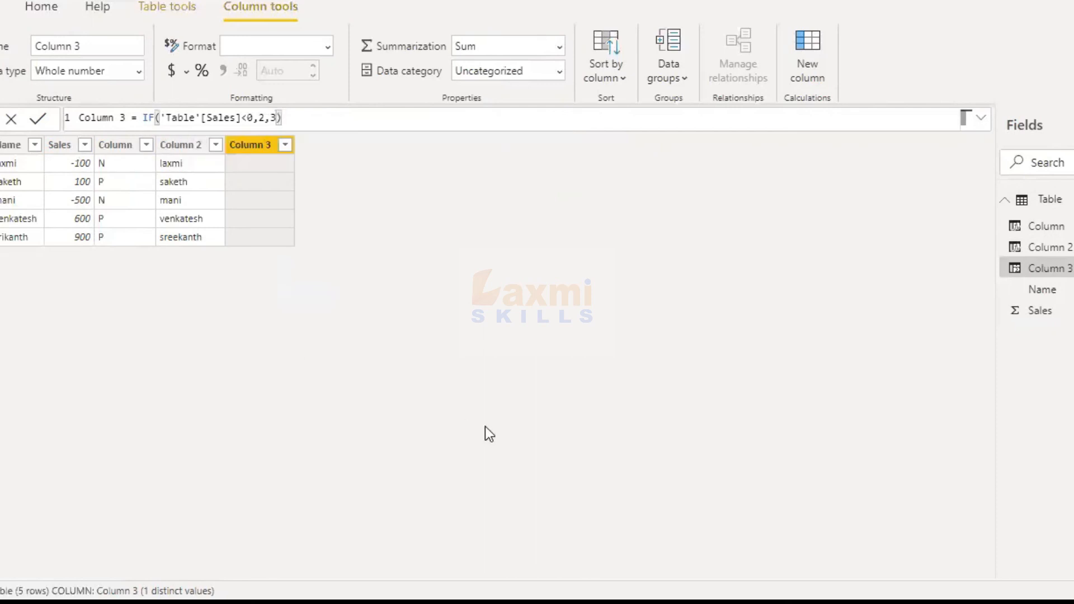
key(Return)
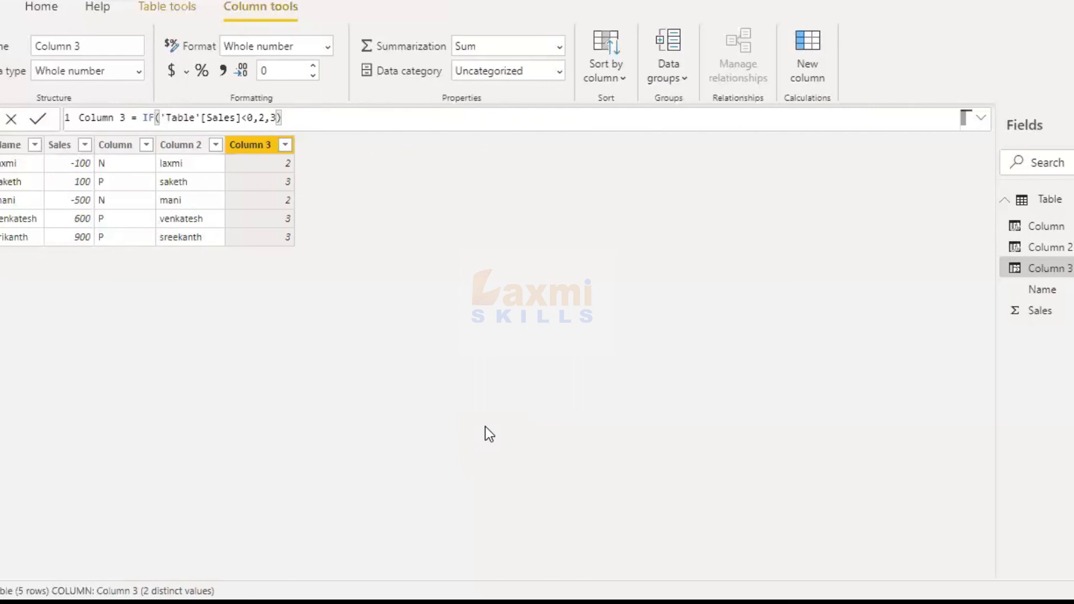
- In the first calculated column's formula, replace "N" with the last row's name and "P" with the first row's name
click(105, 146)
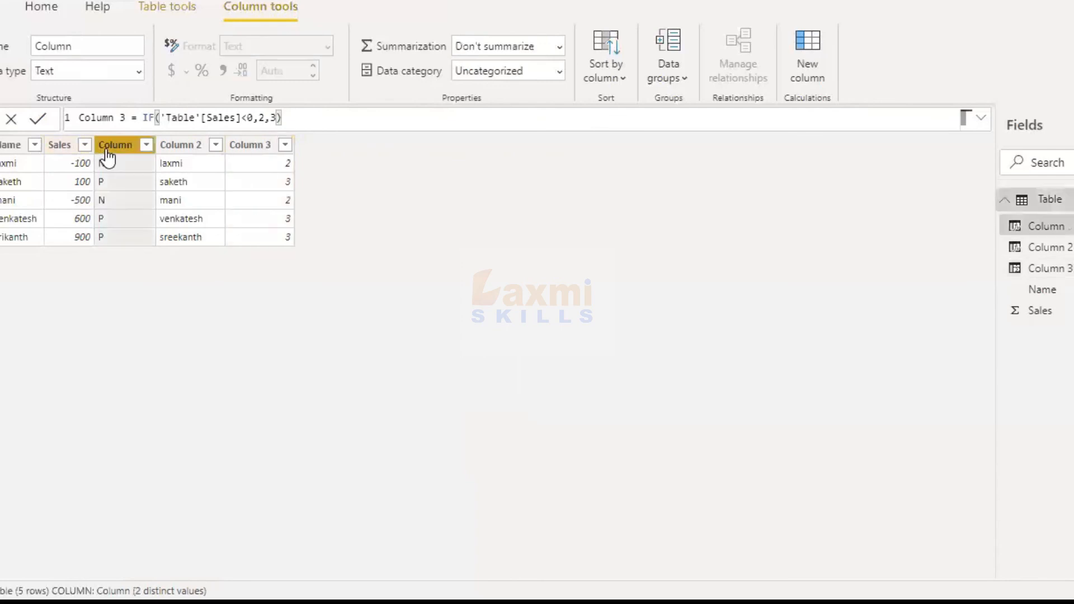
click(258, 116)
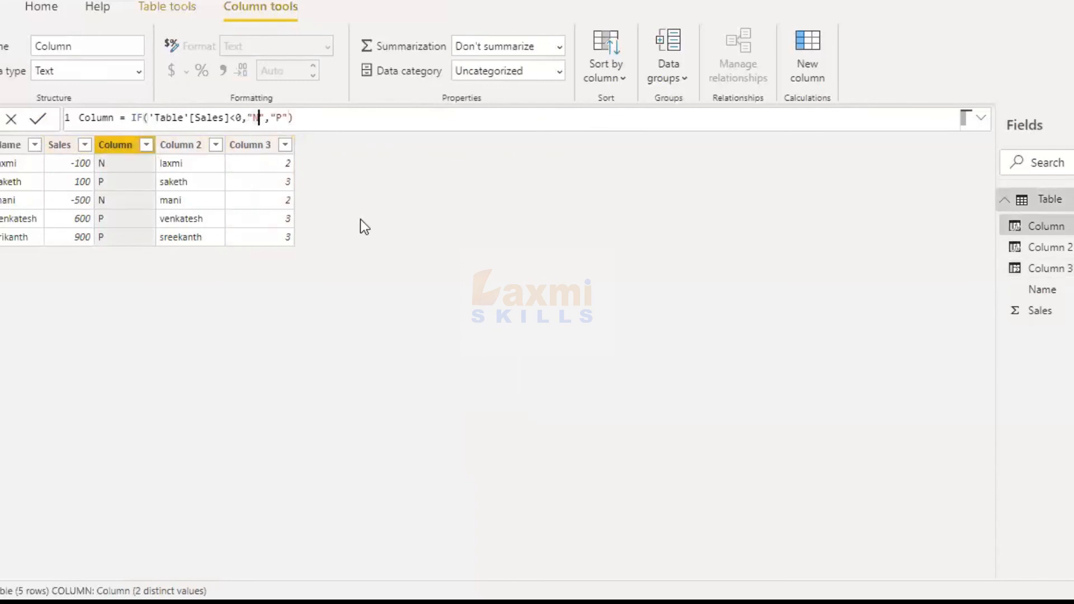
key(BackSpace)
text(srikanth)
key(Right)
key(Right)
key(Right)
key(Right)
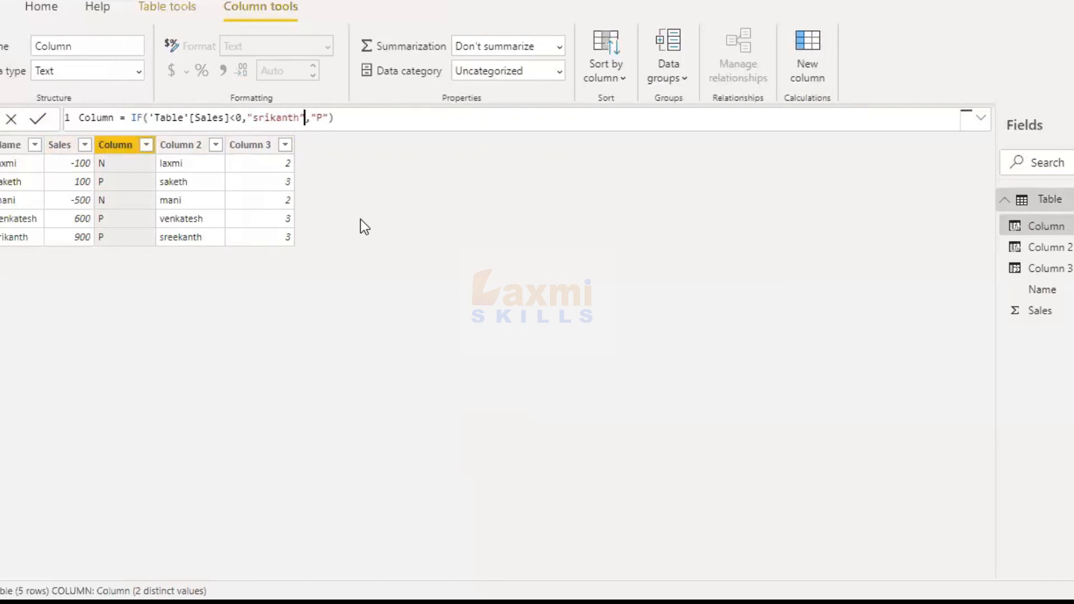
key(BackSpace)
text(laxmi)
key(Return)
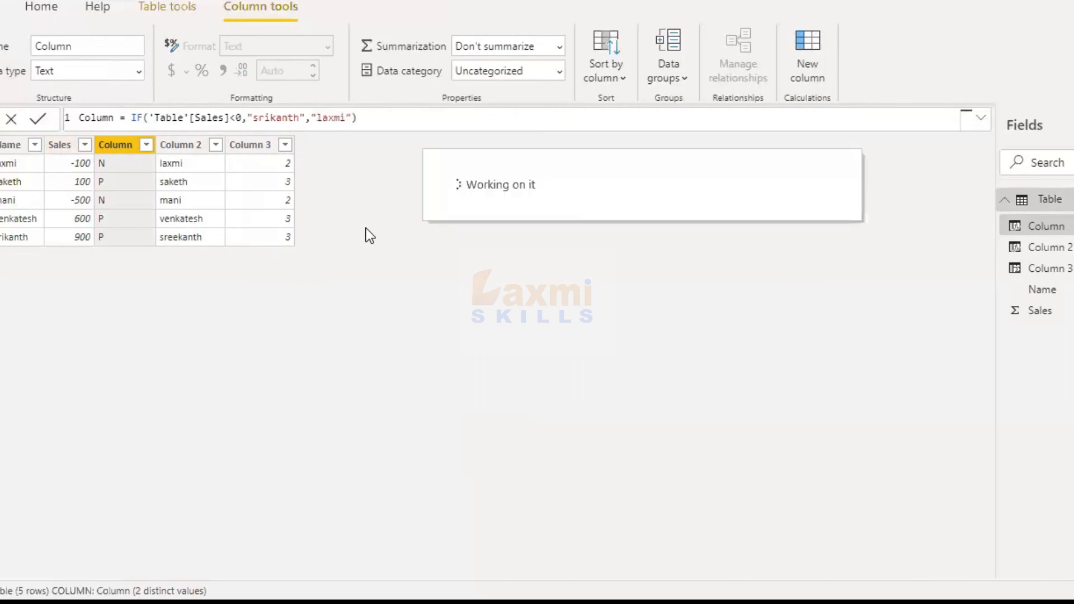